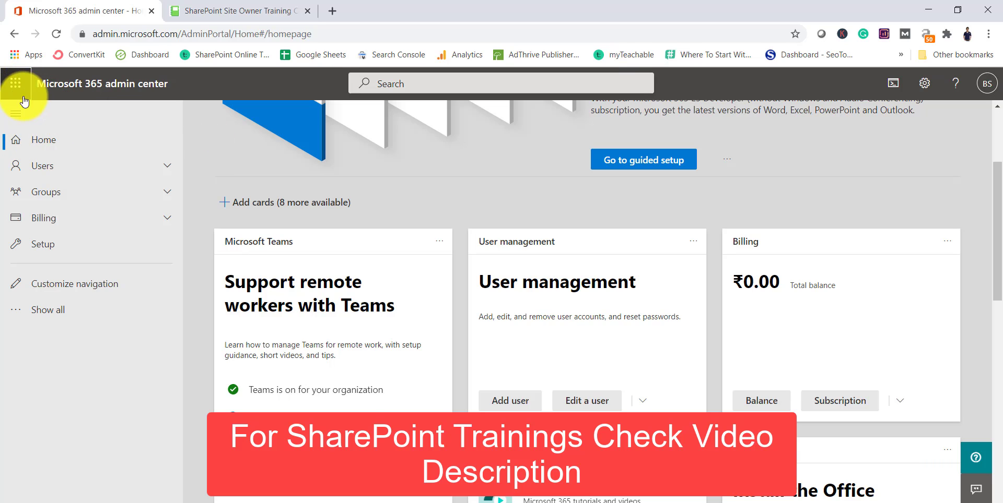
# Step: Open SharePoint from the Microsoft 365 admin center and sign in with the tsinfotechnologies work account
pyautogui.click(16, 83)
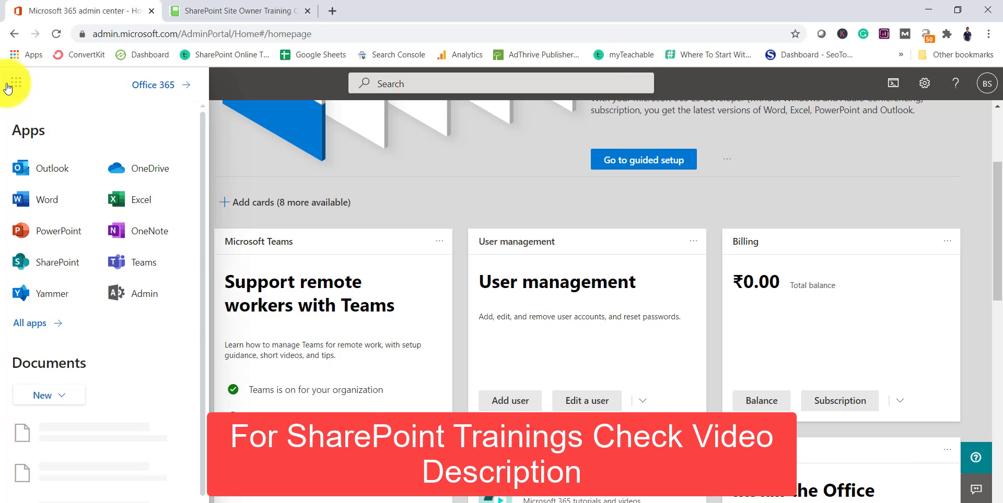
pyautogui.click(66, 265)
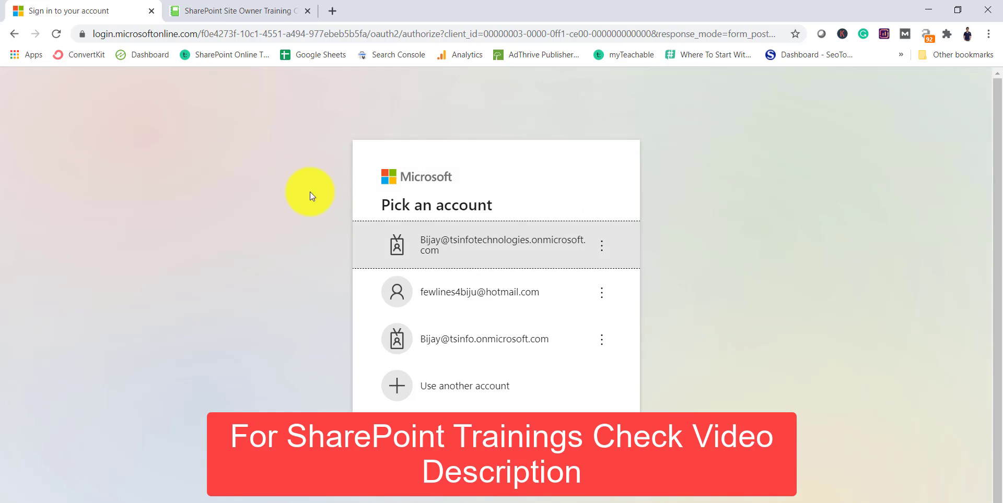
pyautogui.click(493, 246)
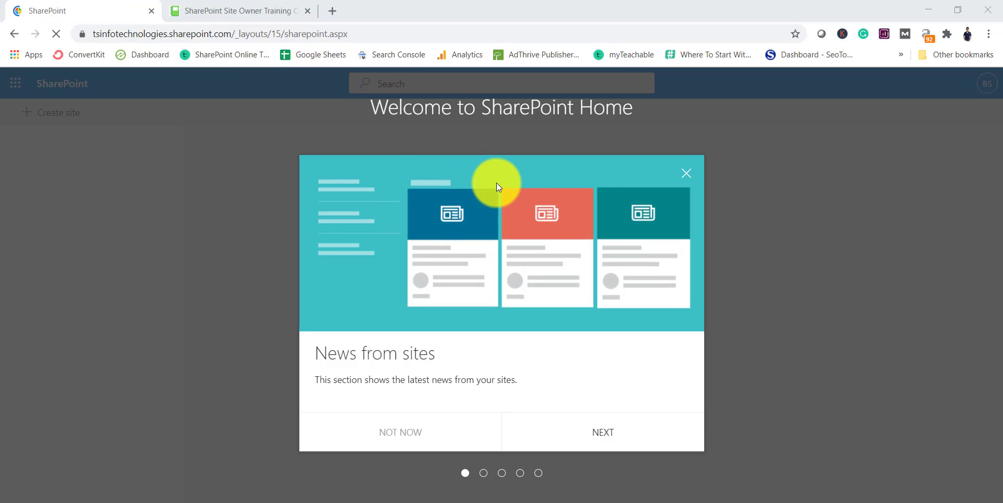
# Step: Go through the SharePoint Home welcome tour to its end and close it
pyautogui.click(604, 427)
pyautogui.click(602, 426)
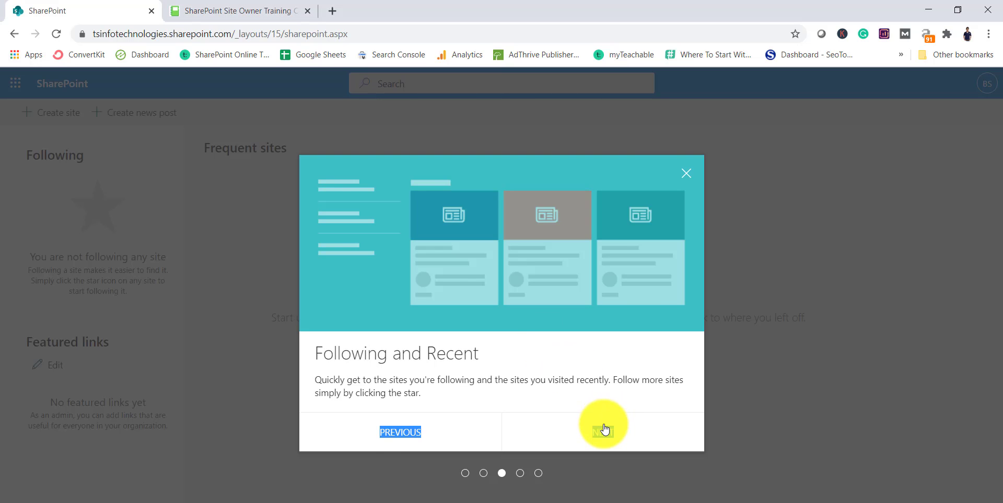
pyautogui.click(601, 426)
pyautogui.click(601, 425)
pyautogui.click(603, 423)
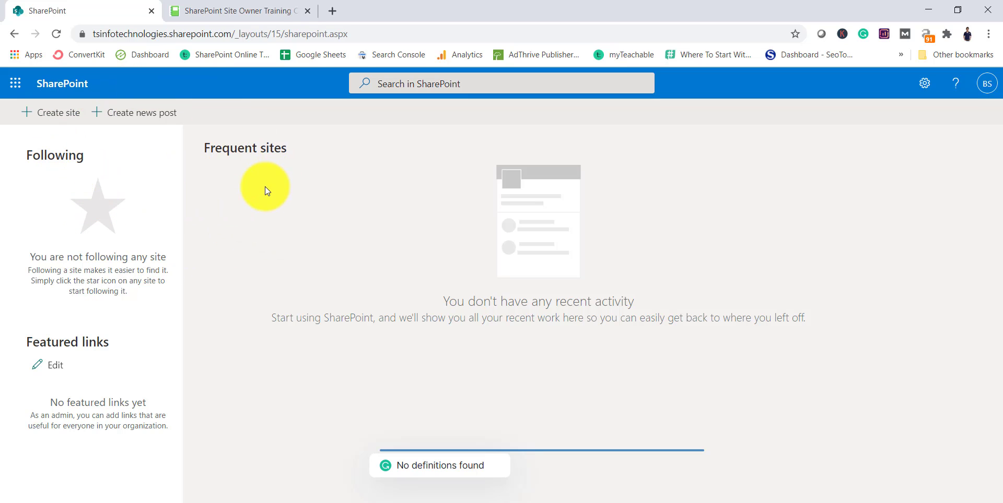
# Step: Start a new communication site, preview the Showcase and Blank designs, and choose the Topic design
pyautogui.click(51, 120)
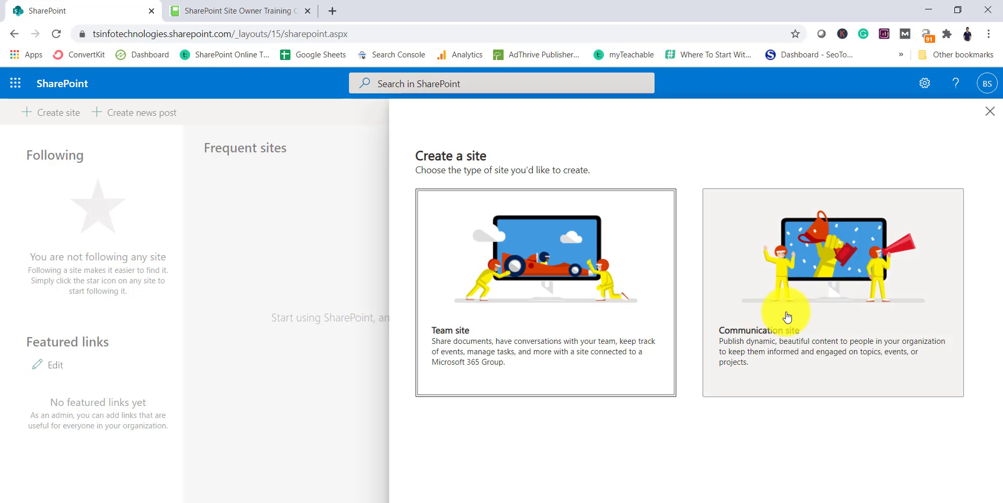
pyautogui.click(791, 269)
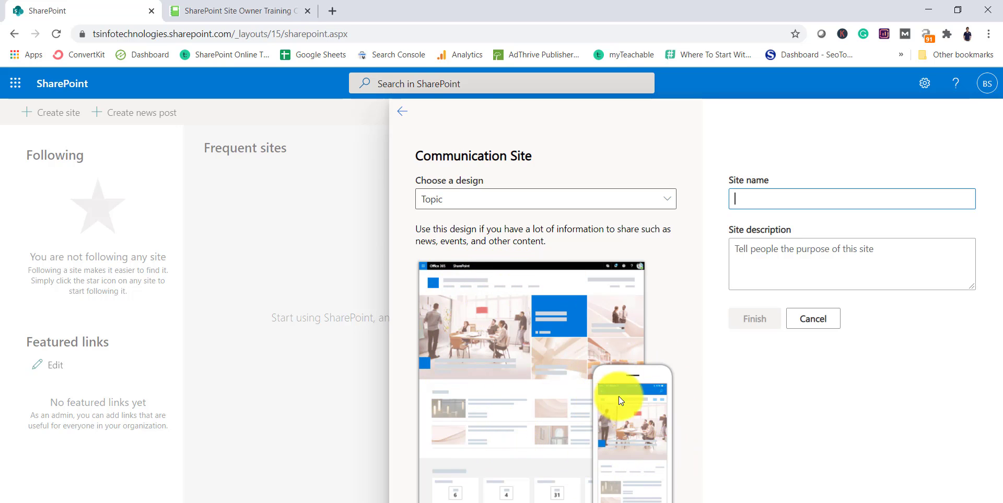
pyautogui.click(505, 209)
pyautogui.click(501, 244)
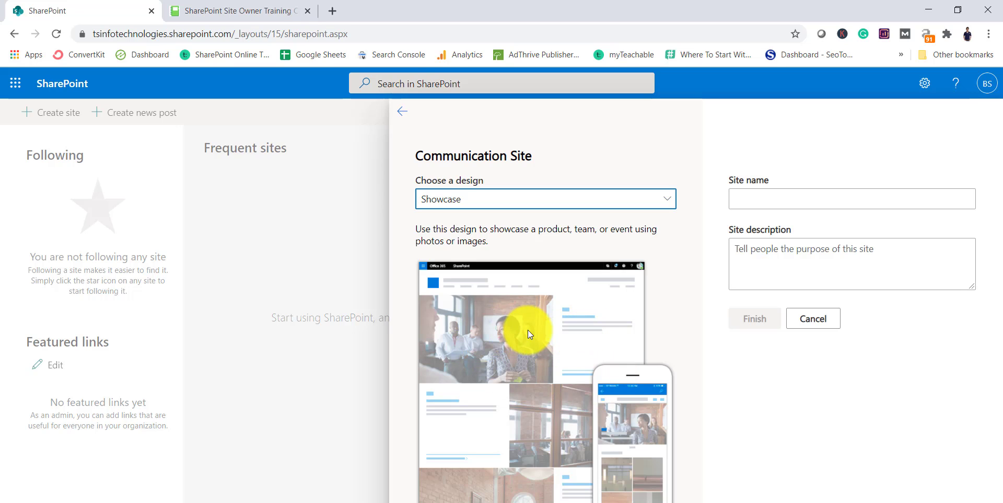
pyautogui.click(467, 208)
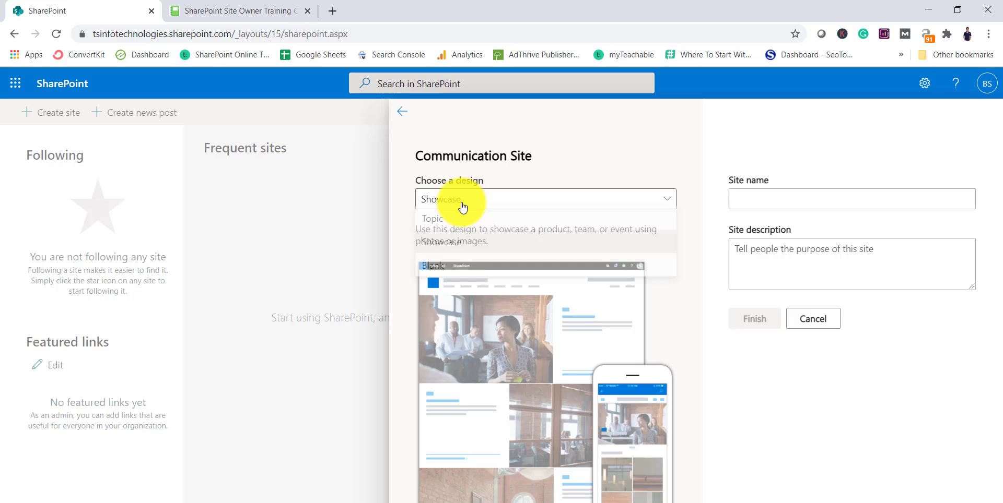
pyautogui.click(463, 263)
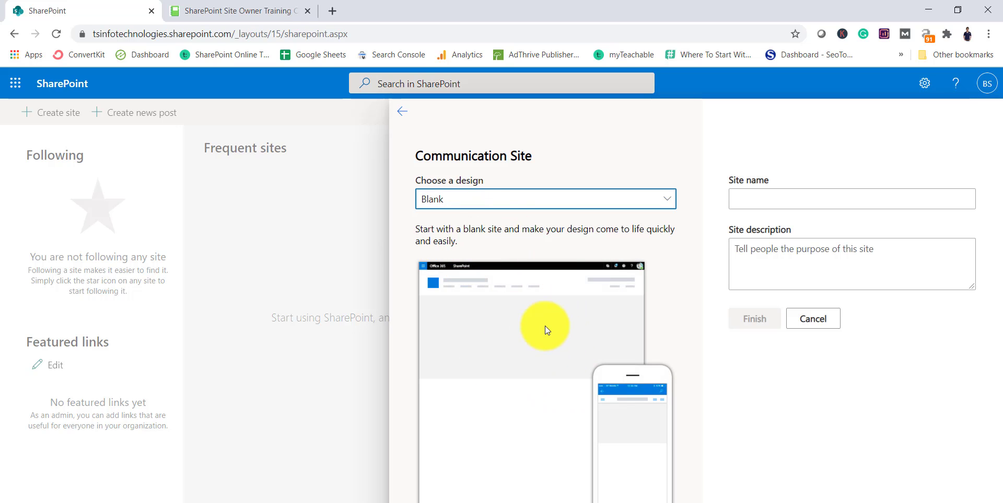
pyautogui.click(477, 199)
pyautogui.click(472, 221)
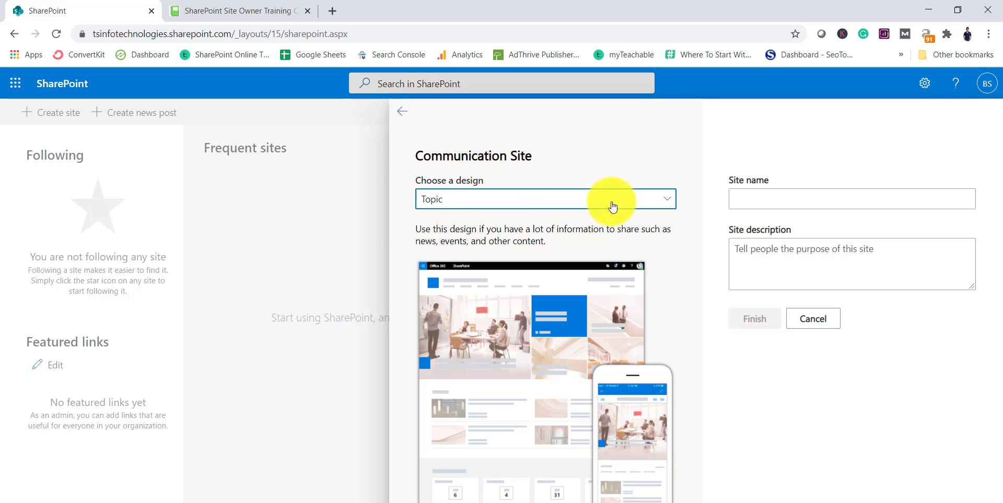
# Step: Name the communication site TSInfo, describe it as "Intranet for TSInfo", and create it
pyautogui.click(749, 200)
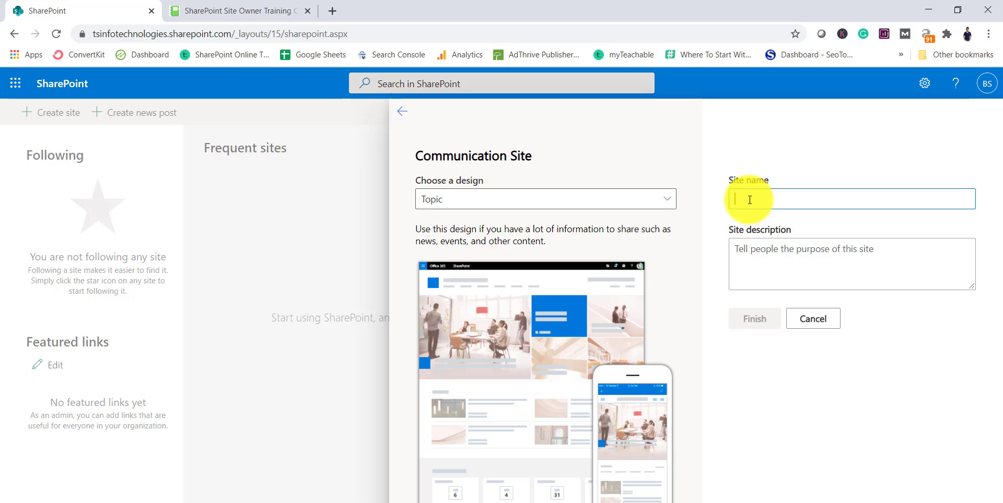
pyautogui.write('TSIN')
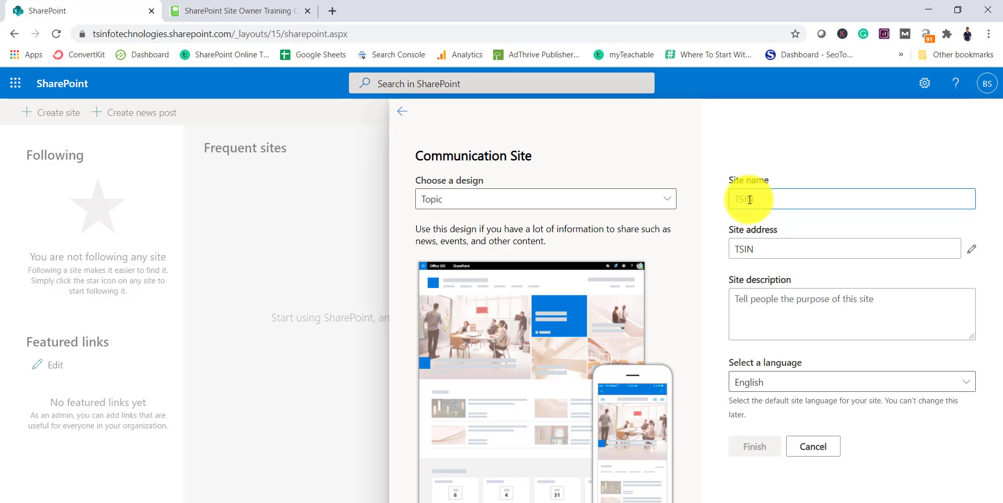
pyautogui.press('BackSpace')
pyautogui.write('nfo')
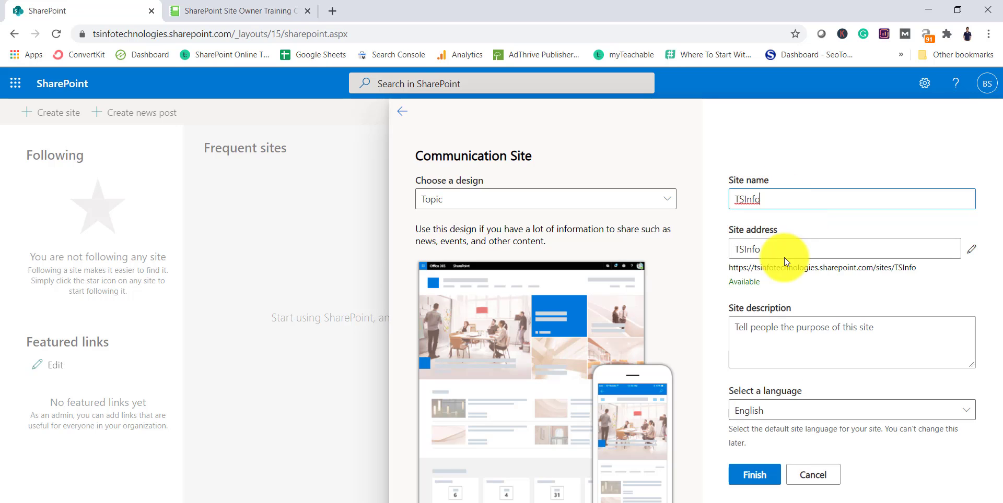
pyautogui.click(742, 331)
pyautogui.write('Intranet')
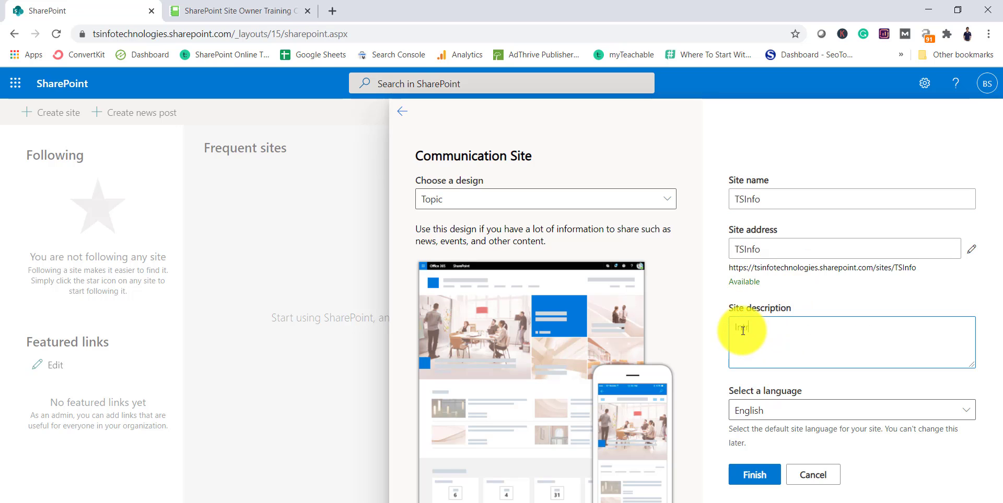
pyautogui.write(' for TSInfo')
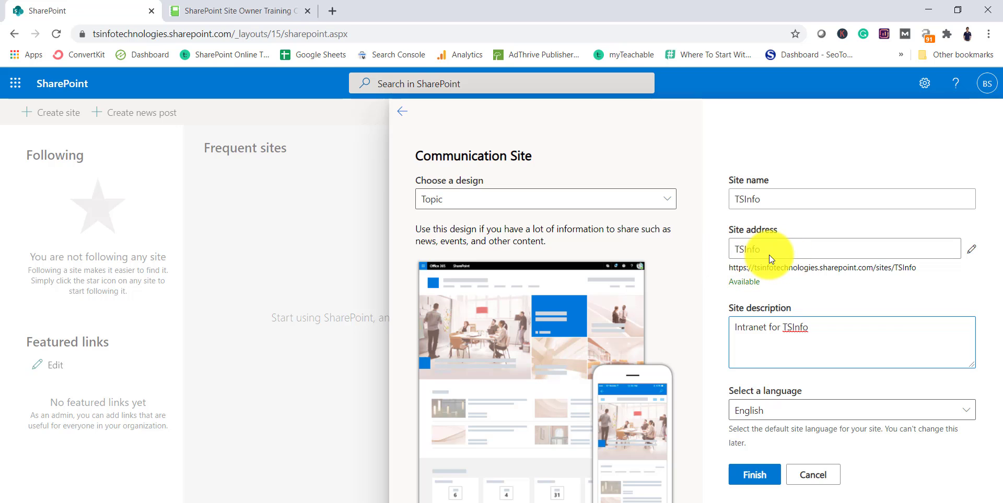
pyautogui.click(748, 475)
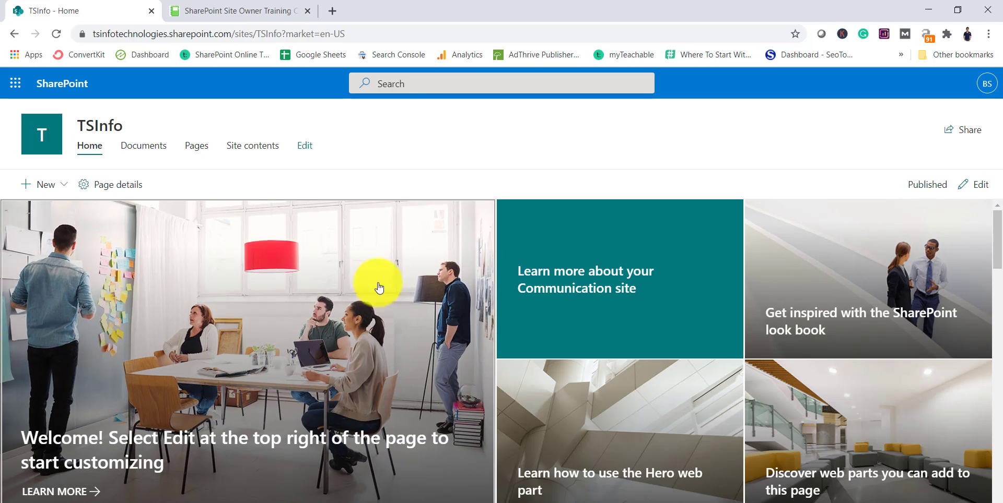
# Step: Examine the new TSInfo home page from the hero section through News, Events and Documents
pyautogui.scroll(-2, 574, 314)
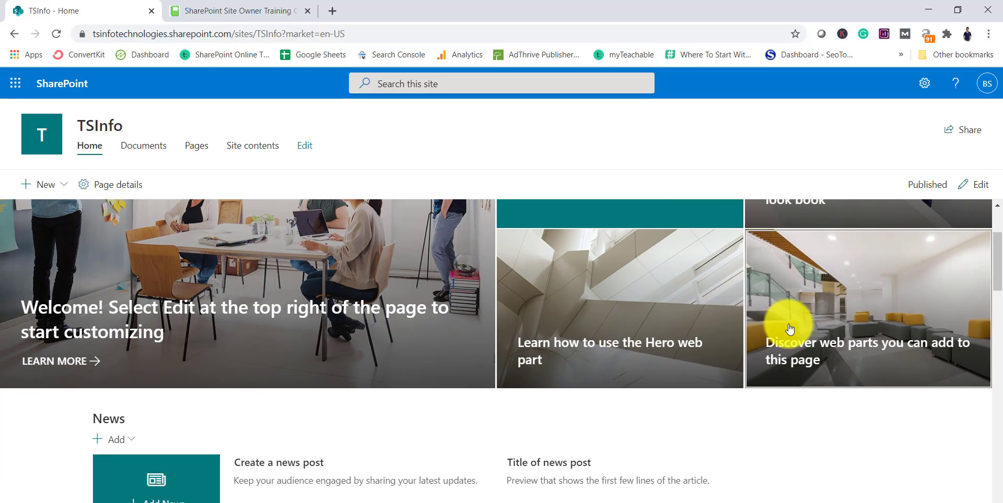
pyautogui.scroll(-4, 780, 329)
pyautogui.scroll(5, 774, 321)
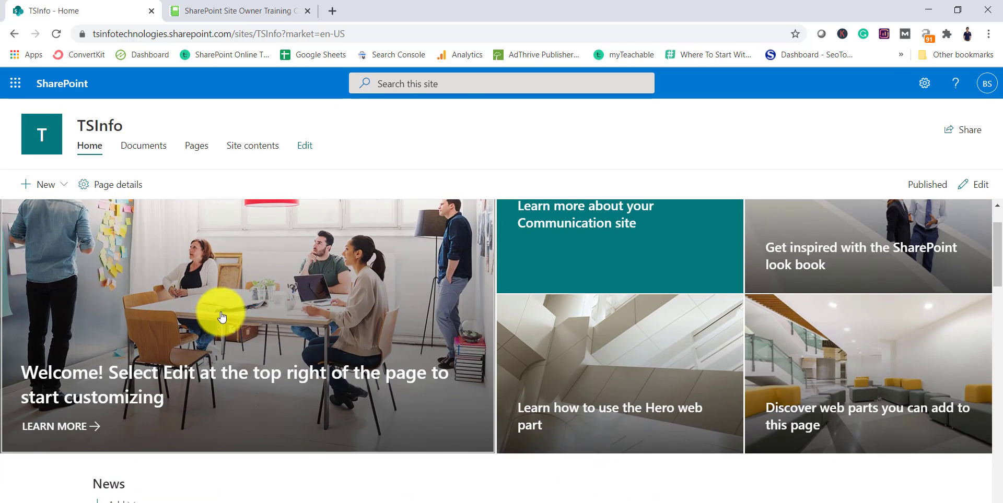
pyautogui.scroll(-5, 179, 298)
pyautogui.scroll(-4, 413, 307)
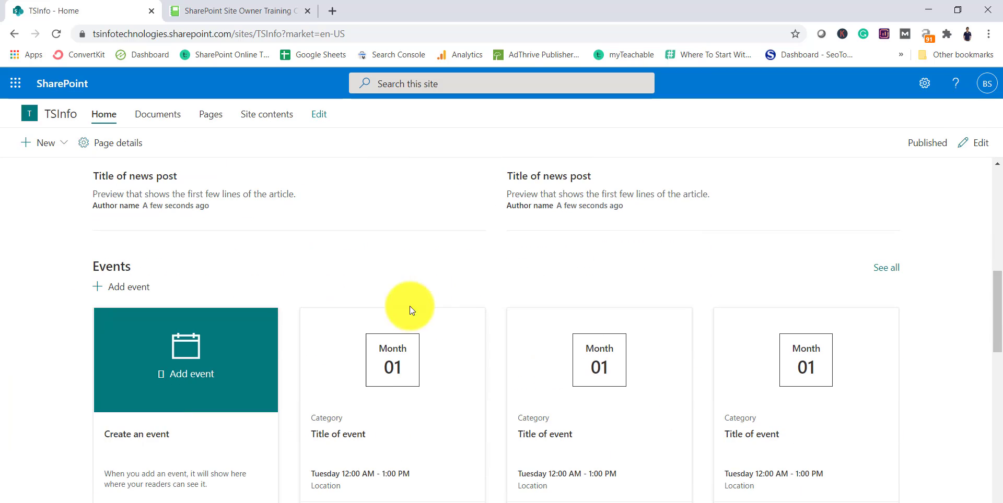
pyautogui.scroll(-5, 371, 320)
pyautogui.scroll(-2, 372, 320)
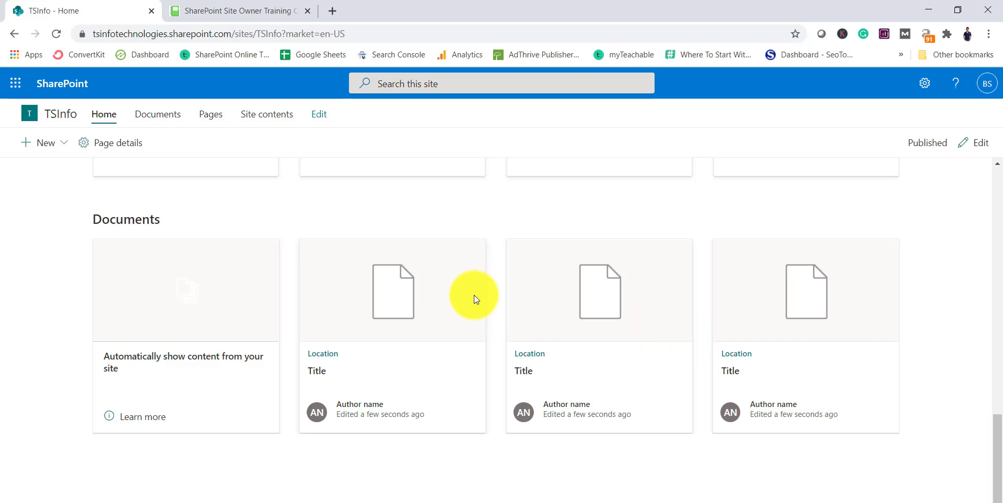
pyautogui.scroll(10, 472, 296)
pyautogui.scroll(5, 471, 298)
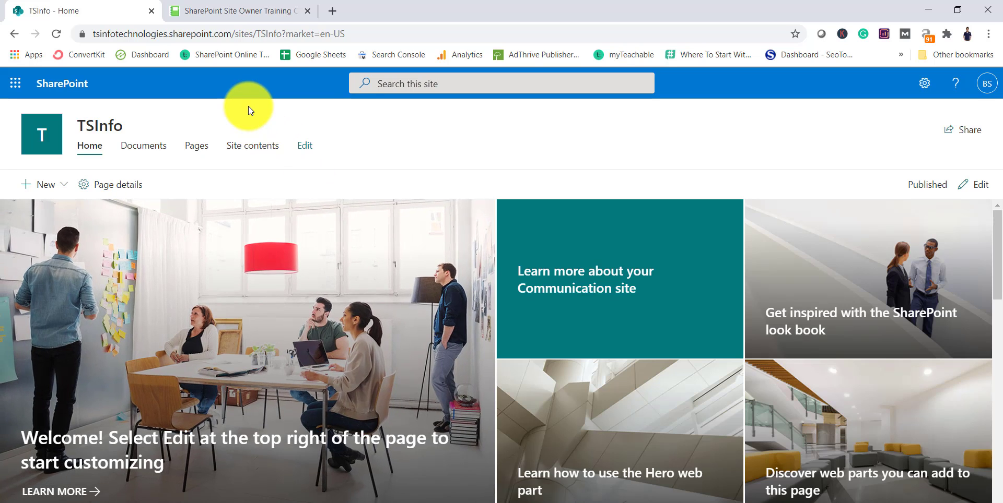
# Step: Review the SharePoint Site Owner Training page on spguides.com, including its course modules and lifetime access details
pyautogui.click(234, 10)
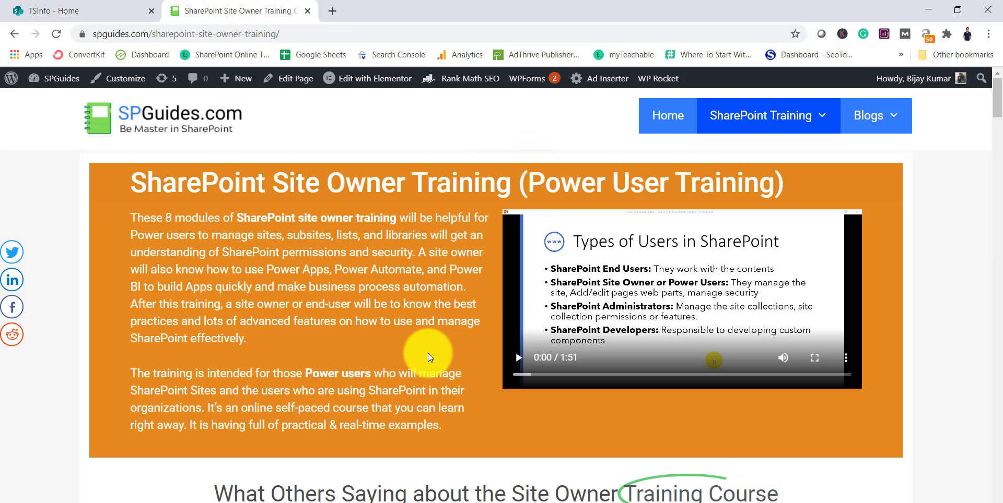
pyautogui.scroll(-1, 429, 358)
pyautogui.scroll(-2, 428, 358)
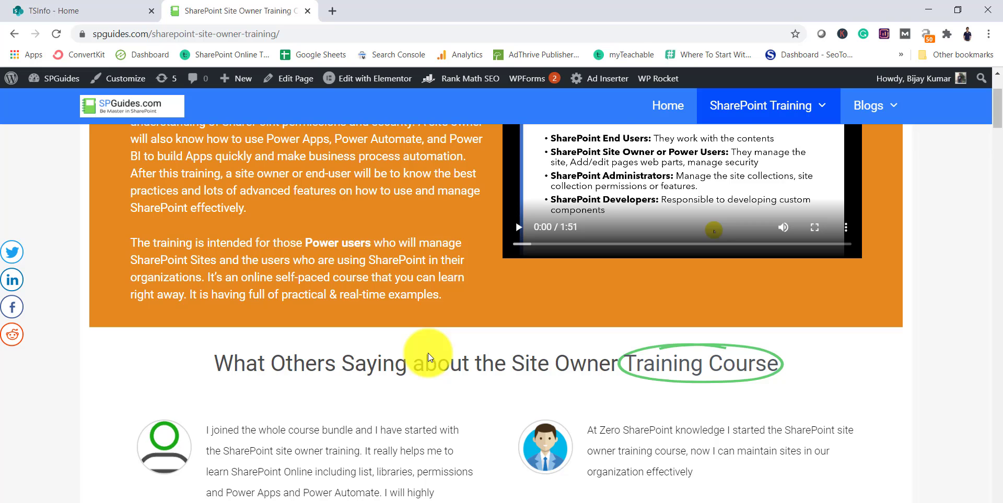
pyautogui.scroll(2, 428, 358)
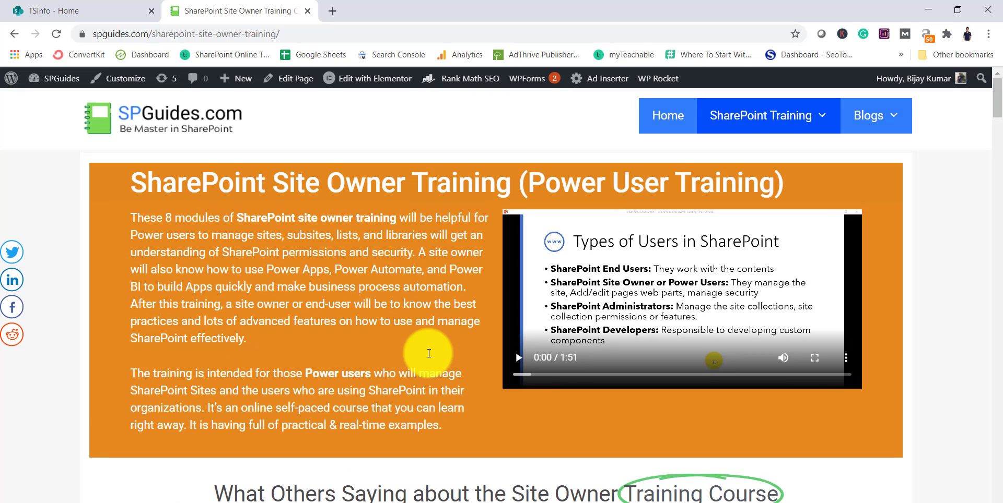
pyautogui.scroll(-10, 429, 353)
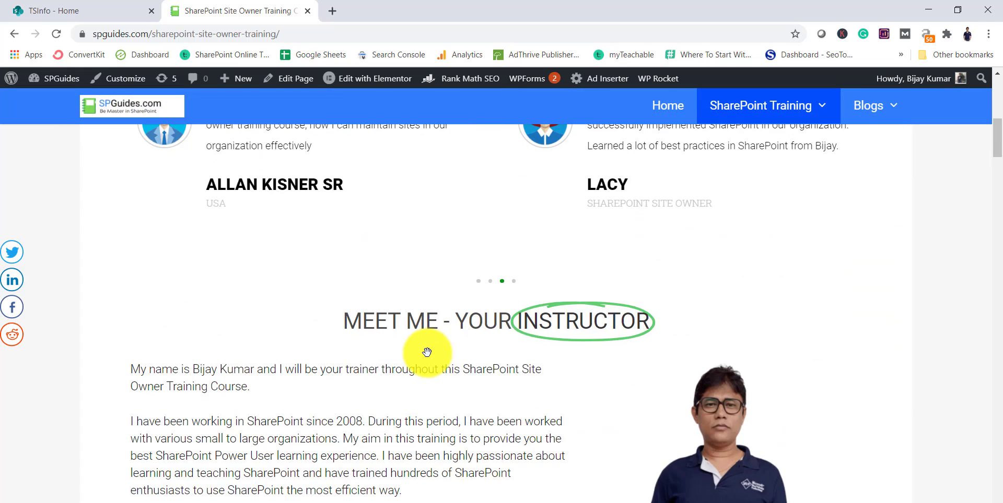
pyautogui.scroll(-8, 427, 353)
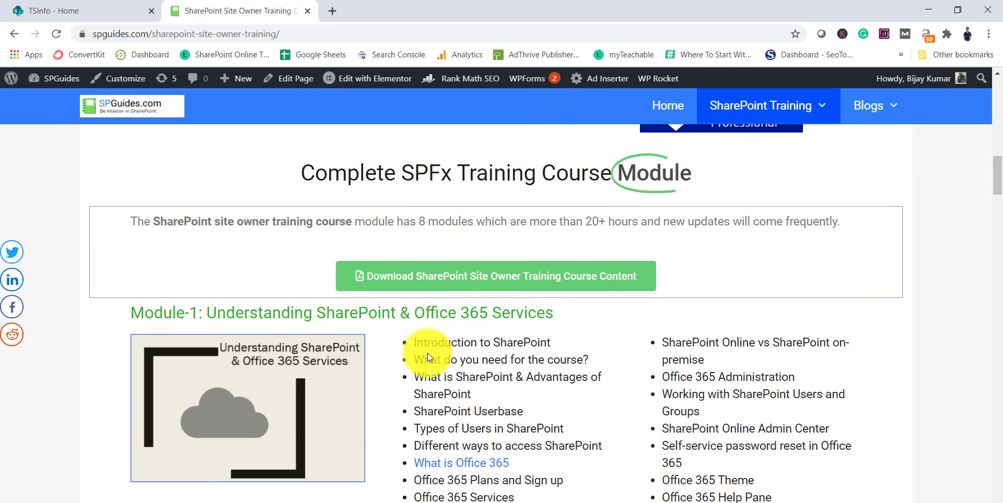
pyautogui.scroll(-15, 425, 350)
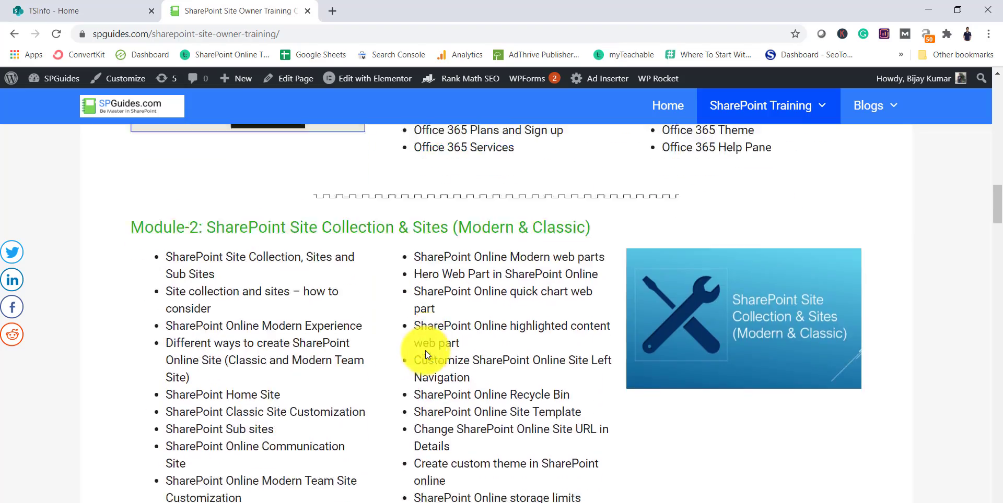
pyautogui.scroll(-20, 426, 351)
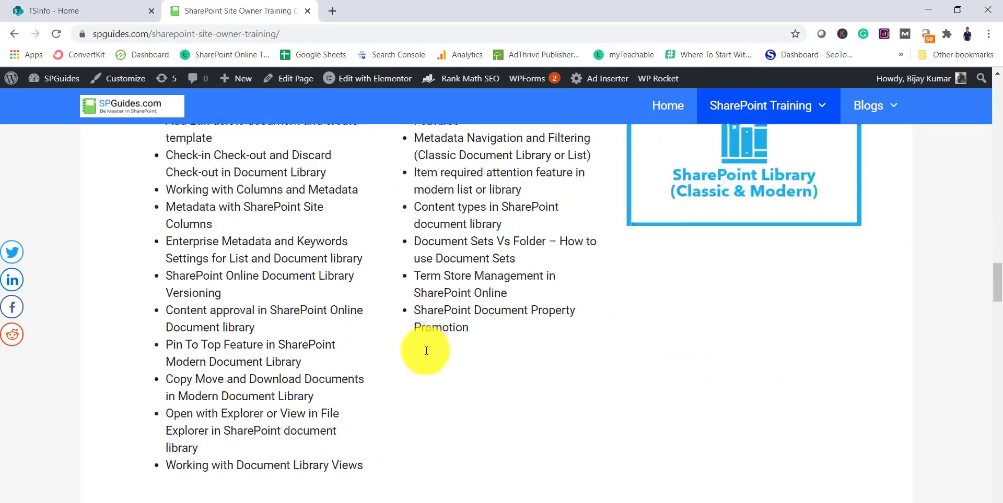
pyautogui.scroll(-18, 426, 351)
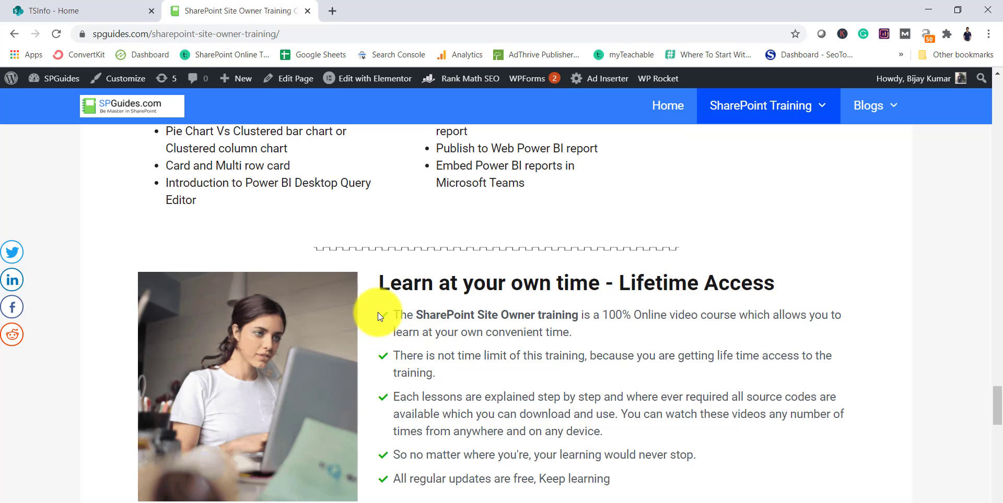
# Step: Return to the TSInfo site and open the Microsoft 365 admin center from there
pyautogui.click(81, 11)
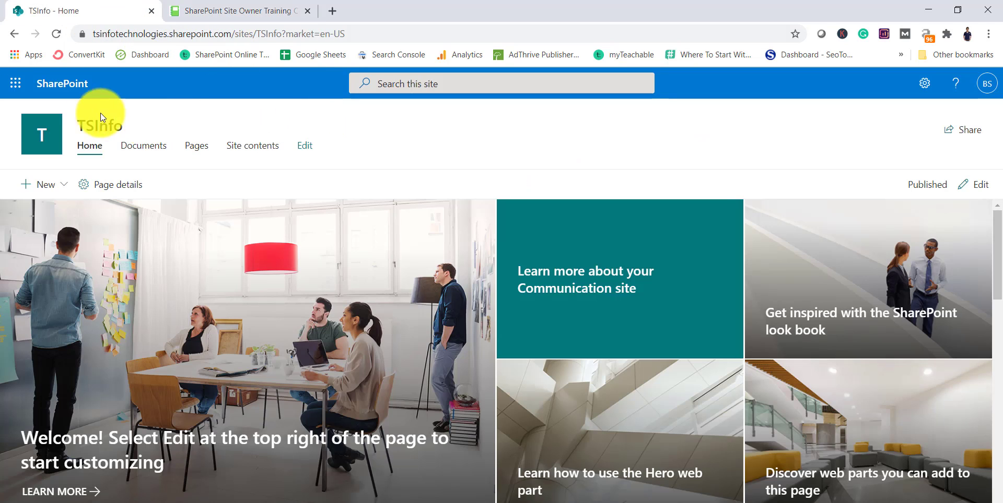
pyautogui.click(16, 83)
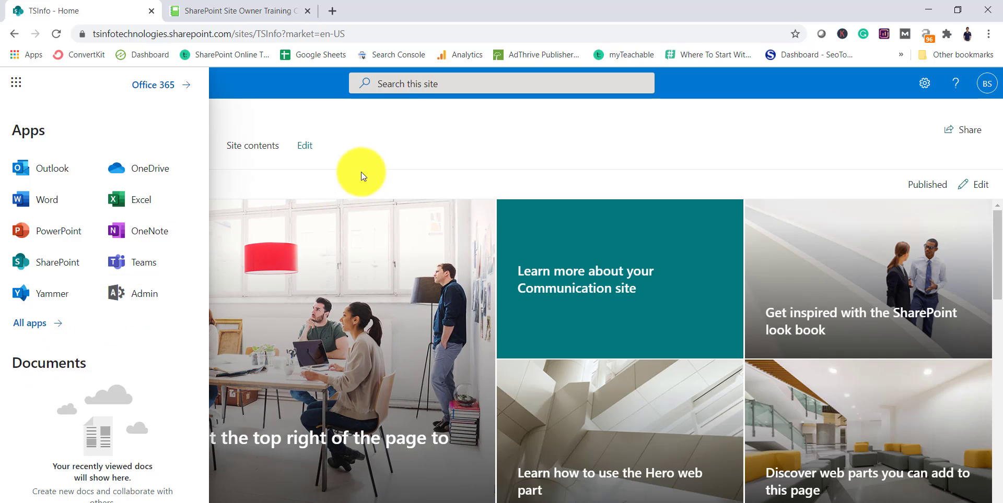
pyautogui.click(147, 301)
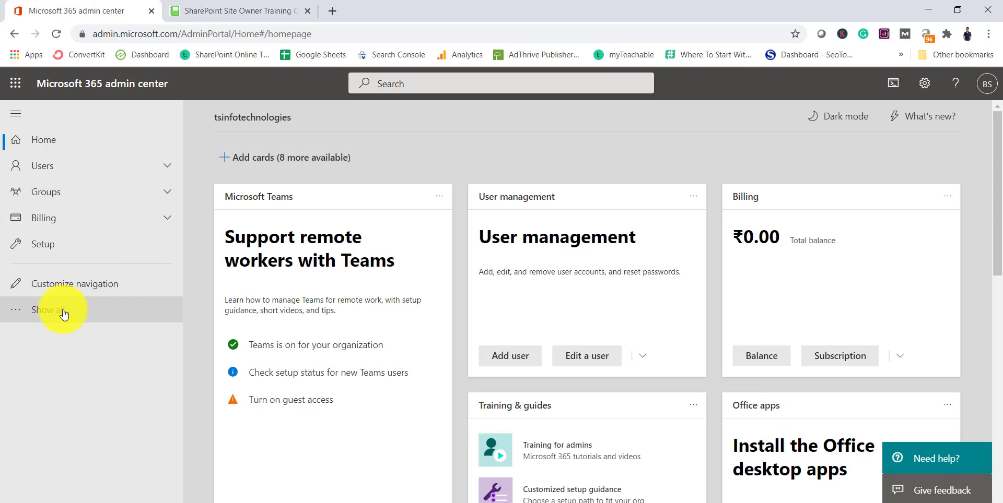
# Step: Open the SharePoint admin center from the full list of admin centers, skipping the account protection setup for now
pyautogui.click(63, 314)
pyautogui.scroll(-4, 84, 368)
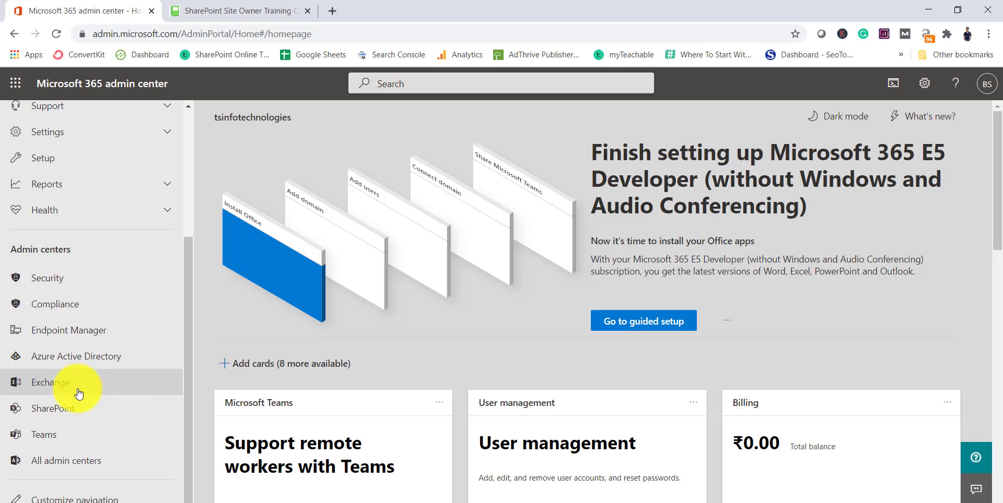
pyautogui.click(51, 408)
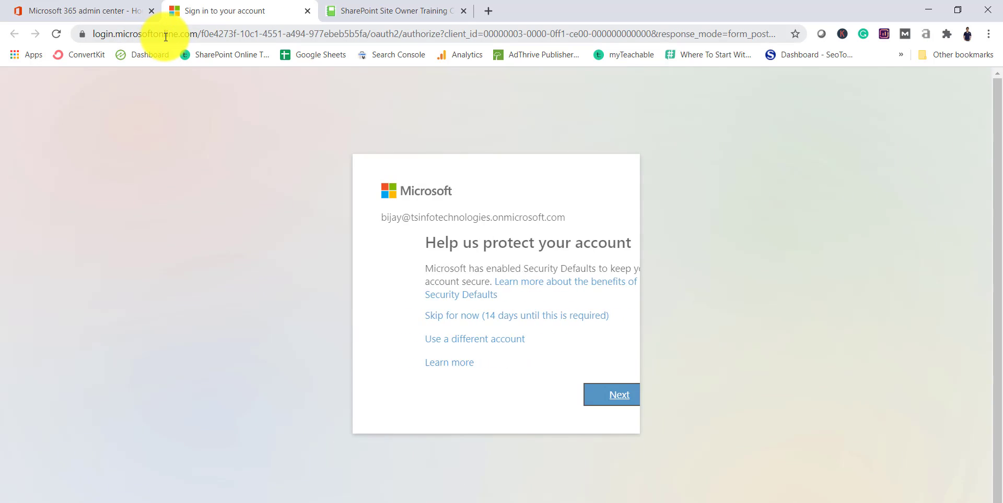
pyautogui.click(475, 317)
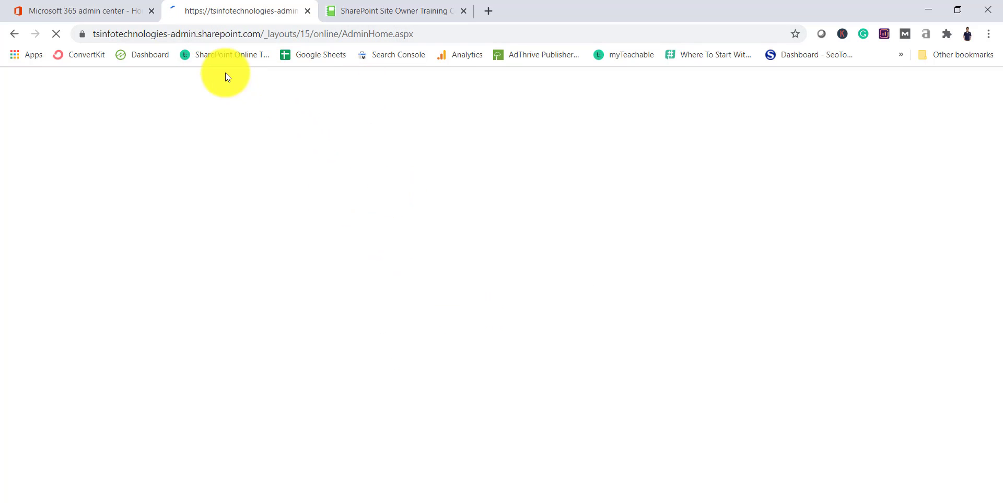
# Step: Highlight the "-admin" part of the SharePoint admin center's web address
pyautogui.click(123, 33)
pyautogui.click(212, 33)
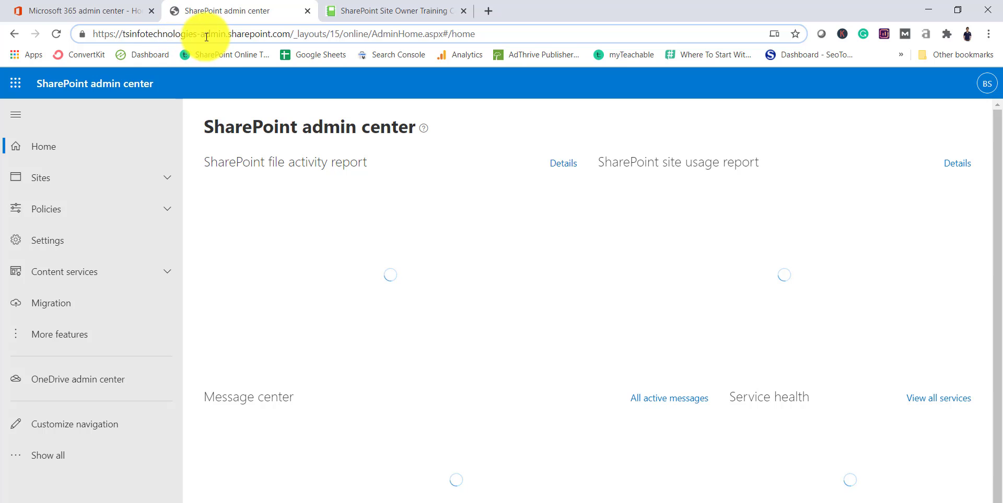
pyautogui.moveTo(197, 34); pyautogui.dragTo(229, 33)
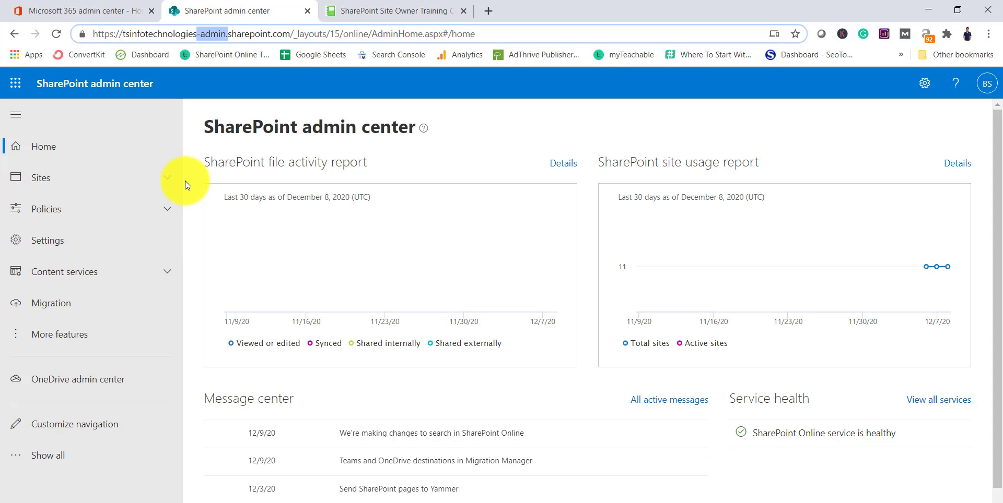
# Step: Show the list of active sites and dismiss the tip about changing views
pyautogui.click(45, 179)
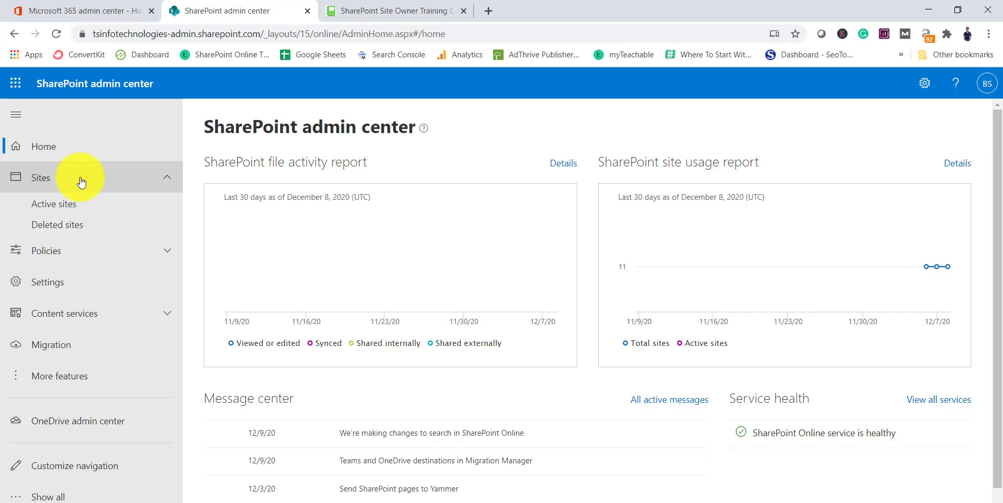
pyautogui.click(66, 211)
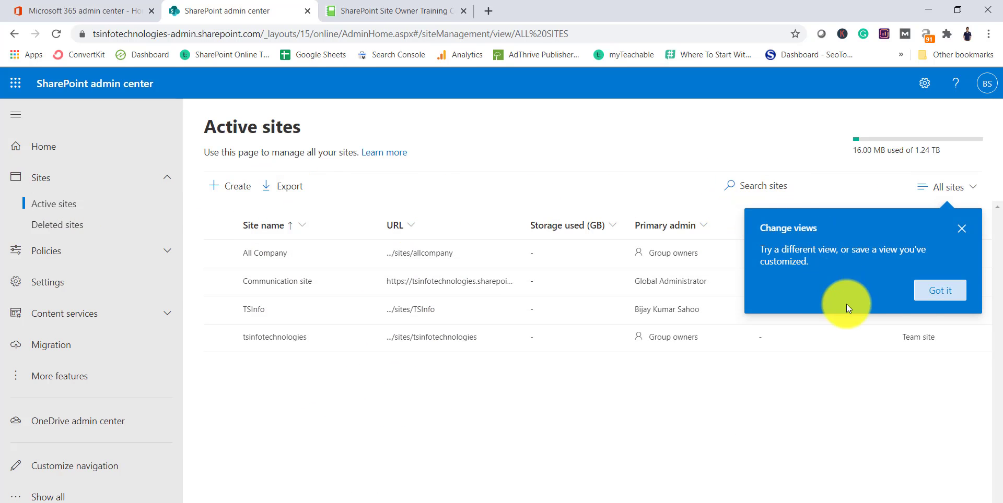
pyautogui.click(942, 295)
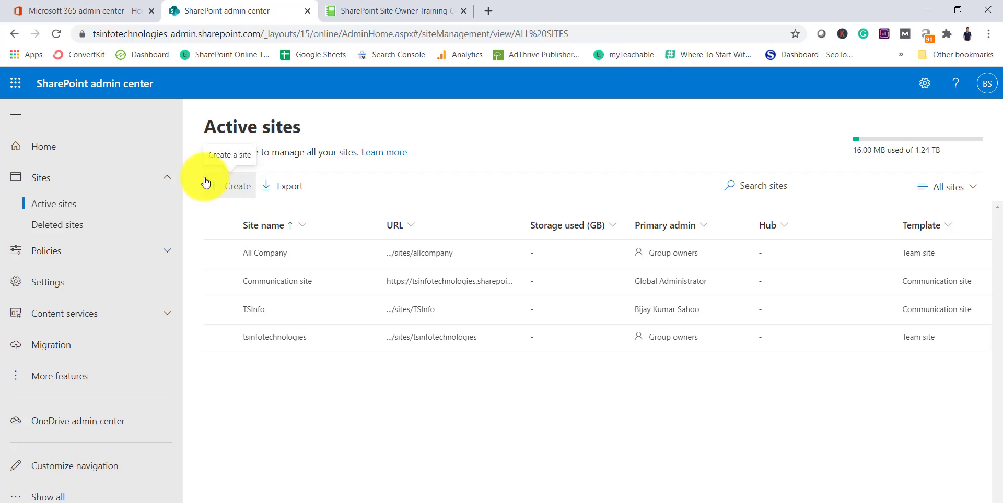
# Step: Start creating a new communication site and choose the Showcase design
pyautogui.click(225, 186)
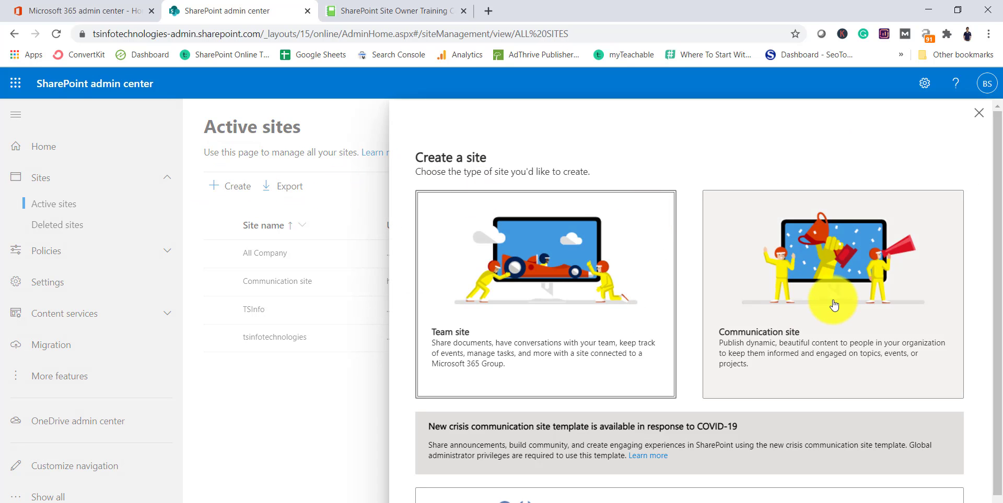
pyautogui.click(750, 289)
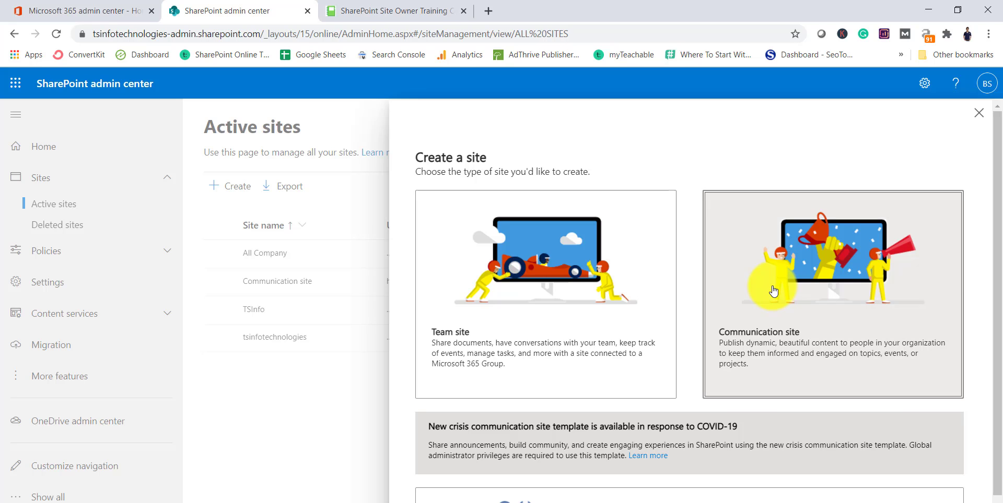
pyautogui.click(461, 203)
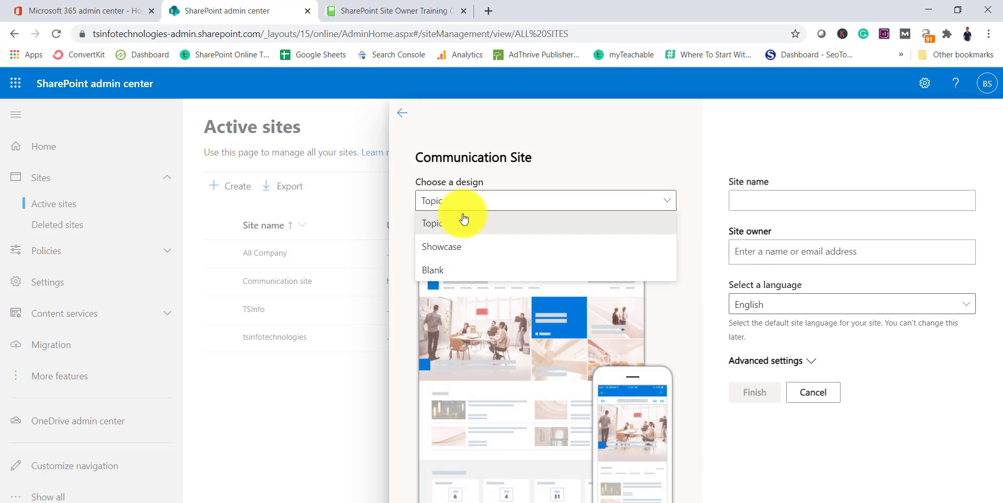
pyautogui.click(457, 249)
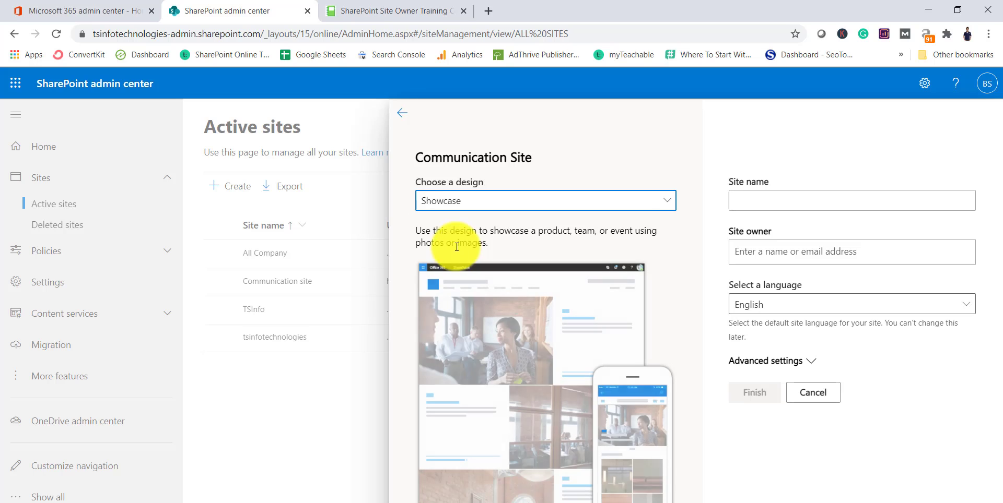
# Step: Name the new site "Training Product" and keep its address under ../sites/
pyautogui.click(766, 201)
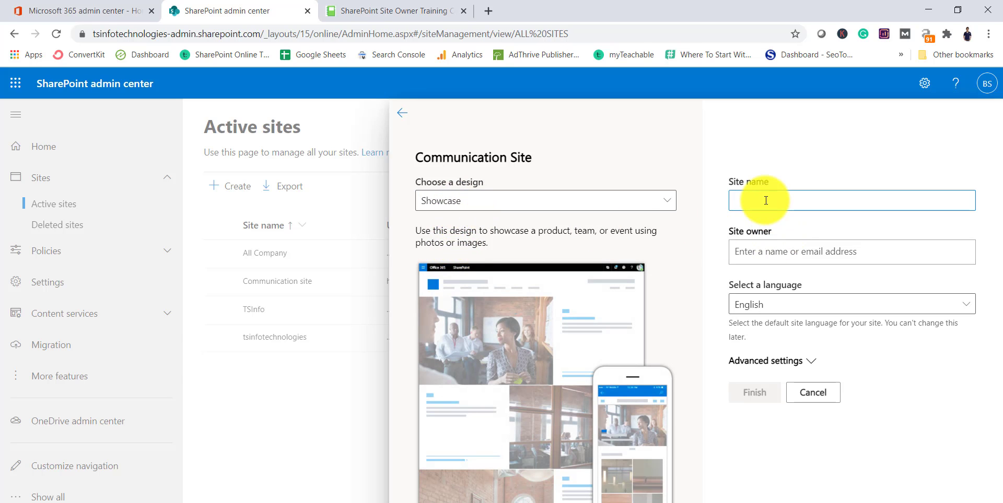
pyautogui.write('Training Product')
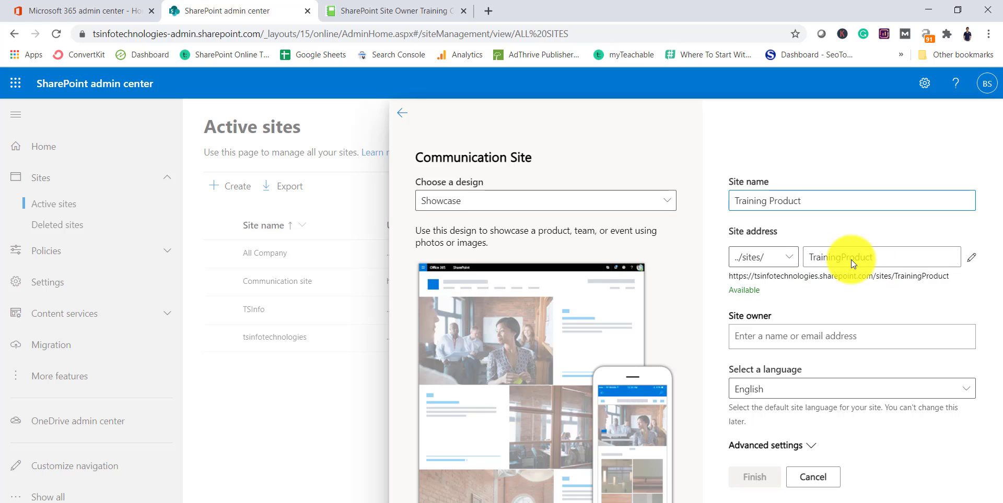
pyautogui.click(767, 203)
pyautogui.click(786, 258)
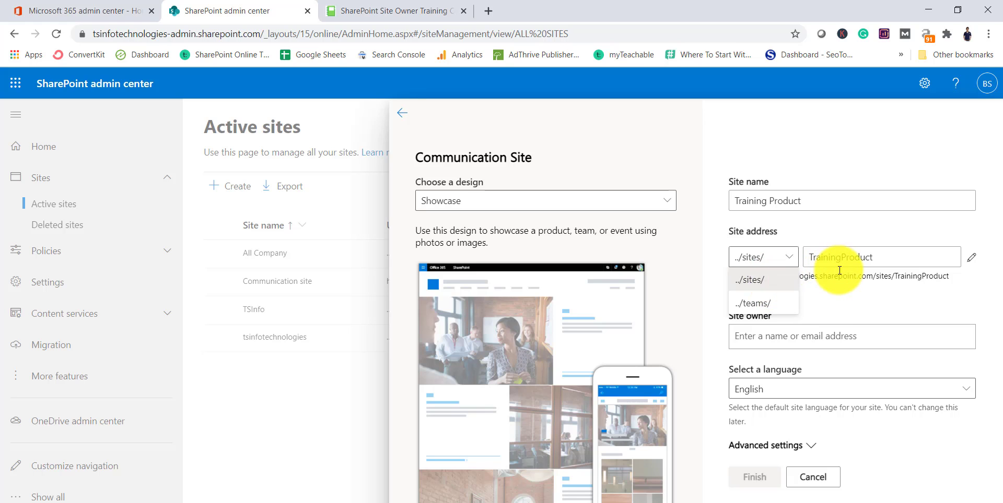
pyautogui.click(840, 270)
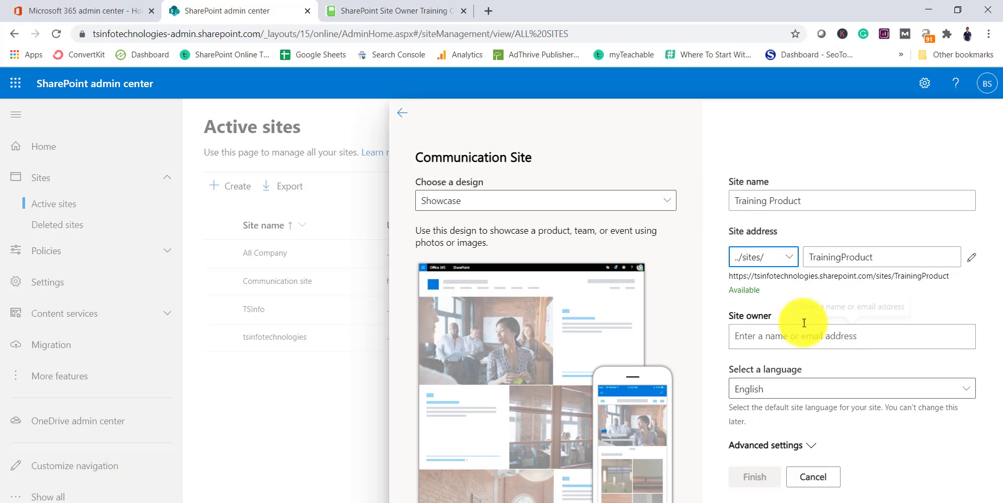
# Step: Find the administrator's account by first name and assign it as the site owner
pyautogui.click(784, 332)
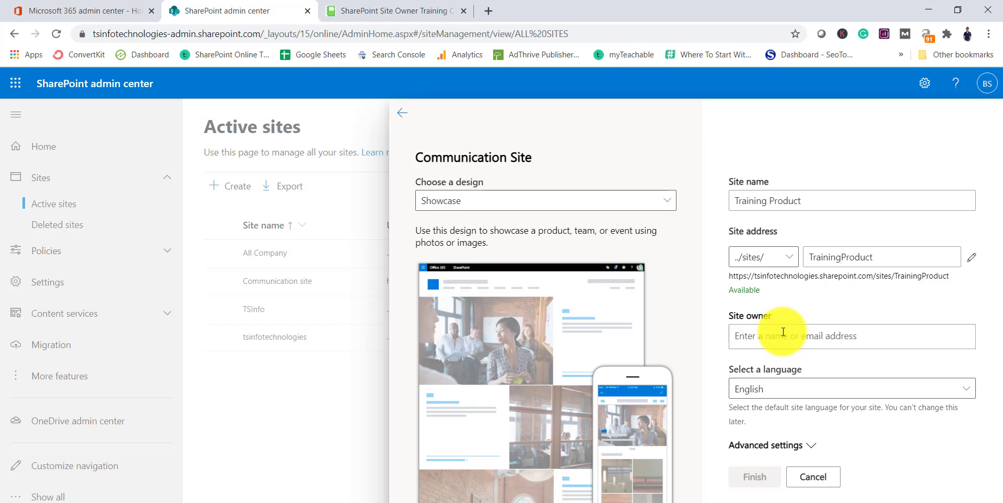
pyautogui.write('bijay')
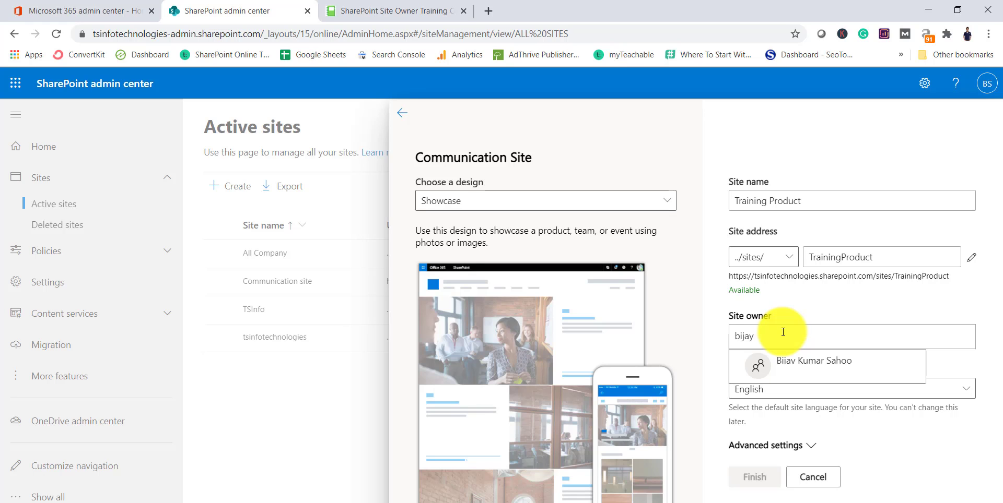
pyautogui.click(783, 360)
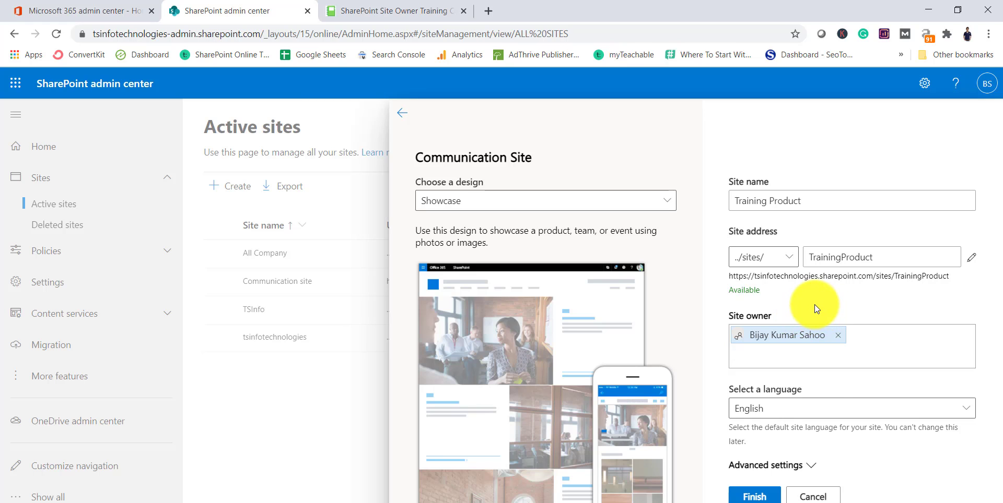
# Step: Review the advanced time zone and description settings, leave them at their defaults, and create the site
pyautogui.click(811, 466)
pyautogui.scroll(-3, 822, 441)
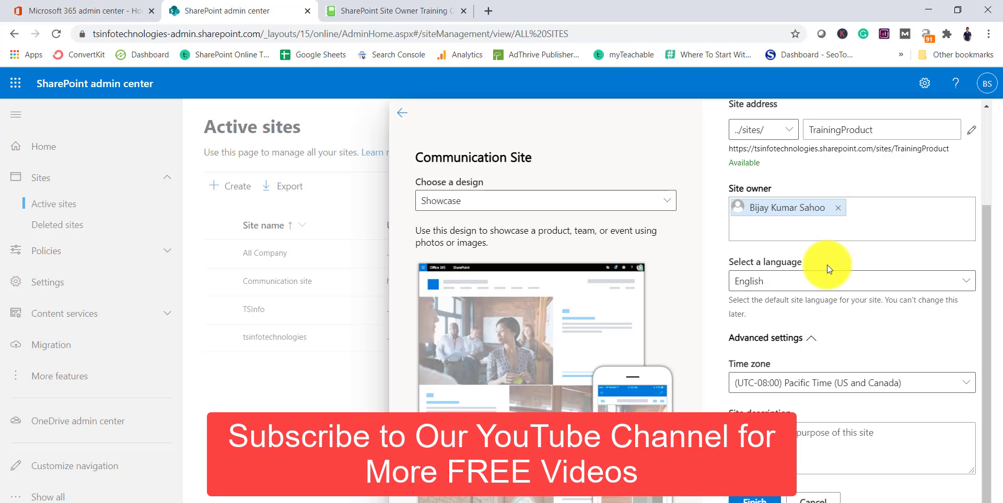
pyautogui.click(759, 499)
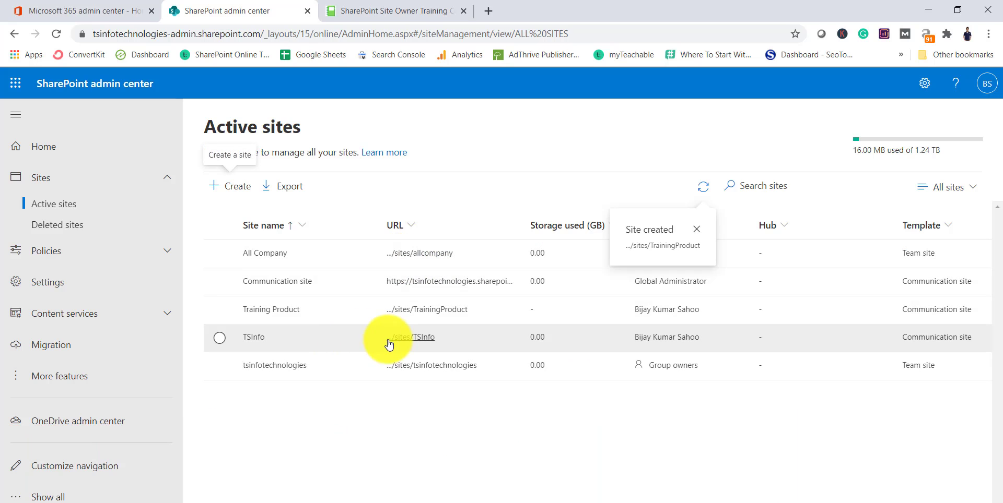
# Step: Open the Training Product site and examine its Showcase home page from the hero section down to the image gallery
pyautogui.click(410, 311)
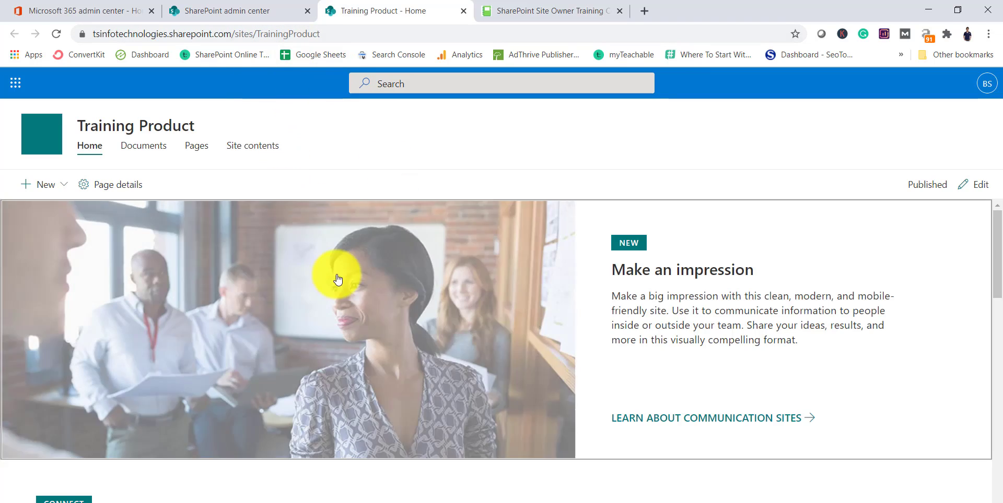
pyautogui.scroll(-5, 407, 355)
pyautogui.scroll(5, 421, 385)
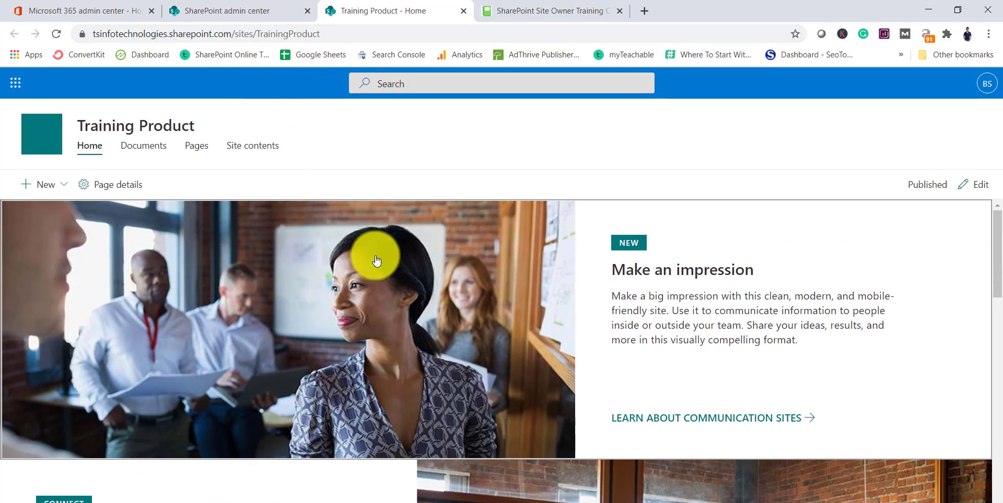
pyautogui.scroll(-15, 537, 373)
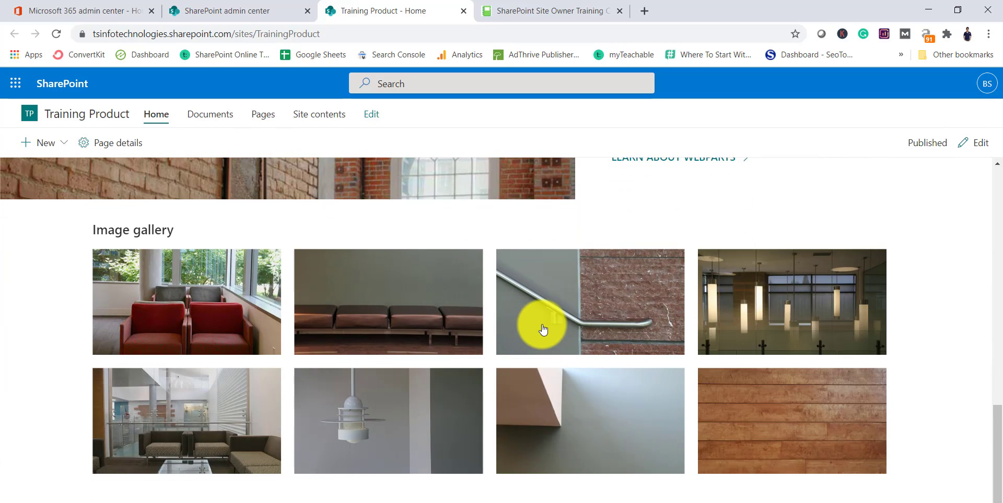
pyautogui.scroll(5, 541, 330)
pyautogui.scroll(10, 543, 329)
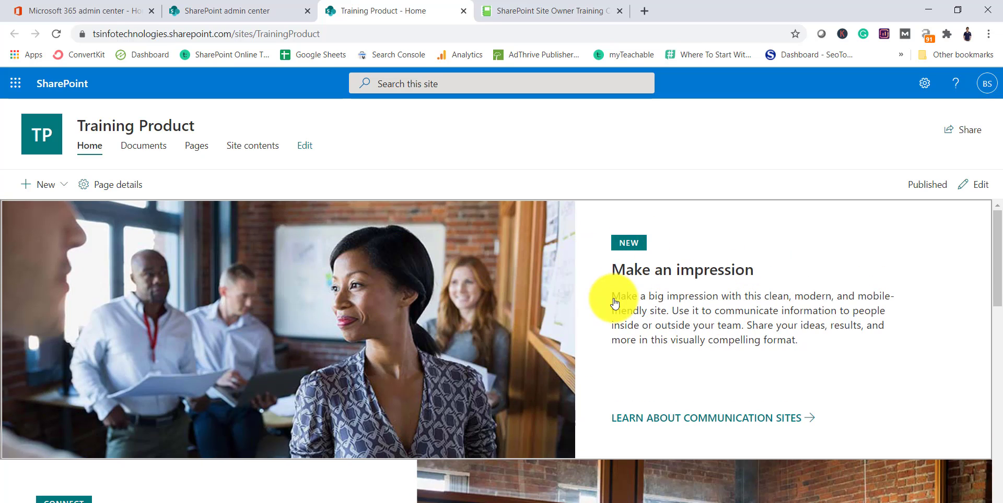
pyautogui.scroll(-10, 614, 303)
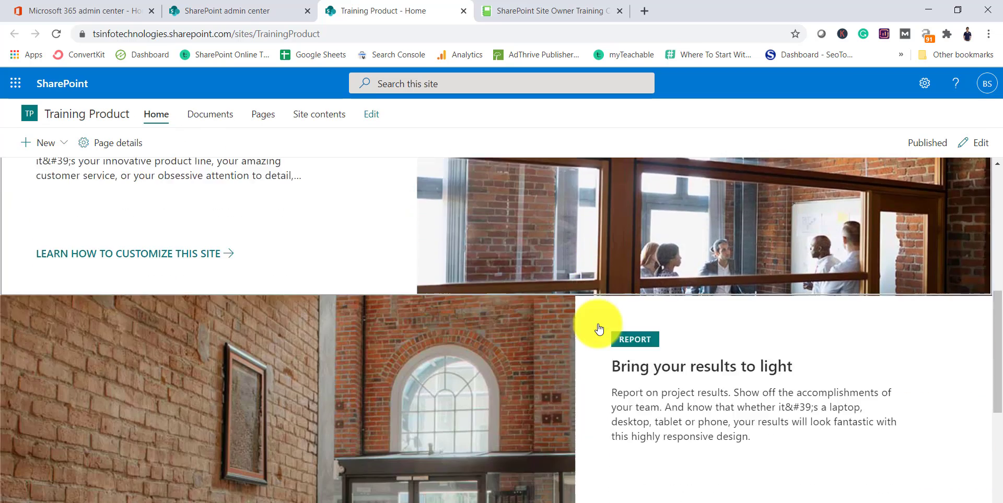
pyautogui.scroll(-5, 615, 337)
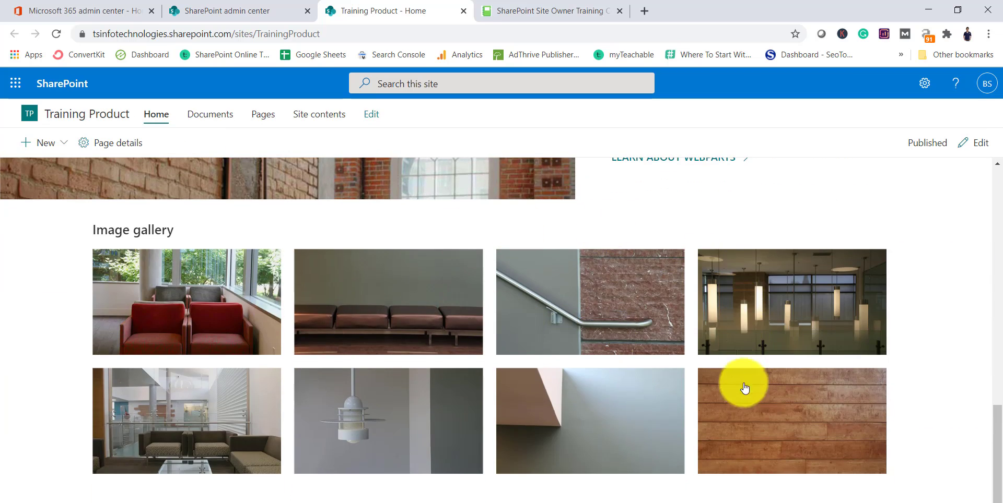
pyautogui.scroll(4, 480, 343)
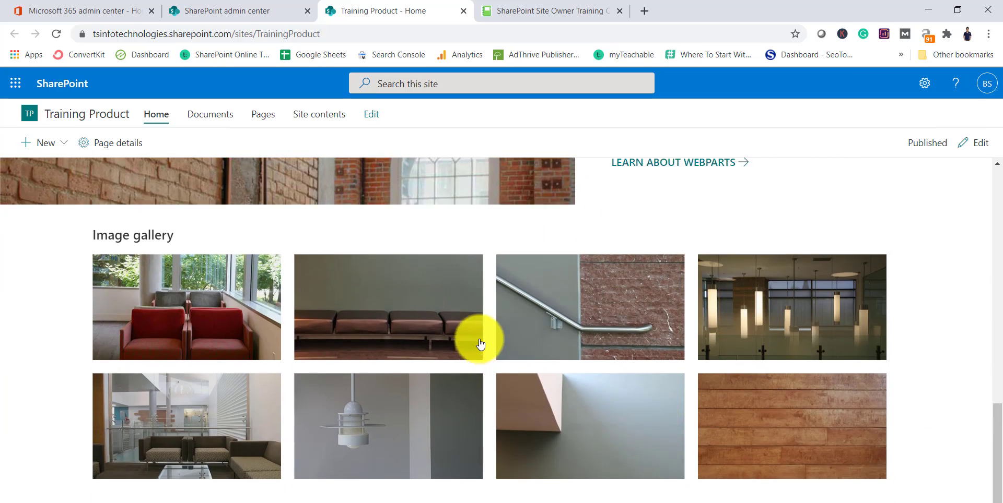
pyautogui.scroll(4, 481, 343)
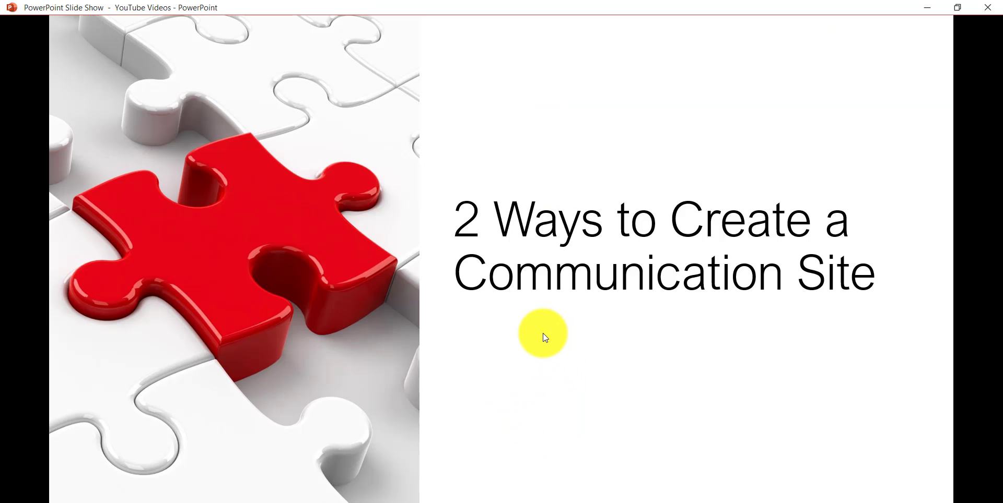
pyautogui.click(543, 333)
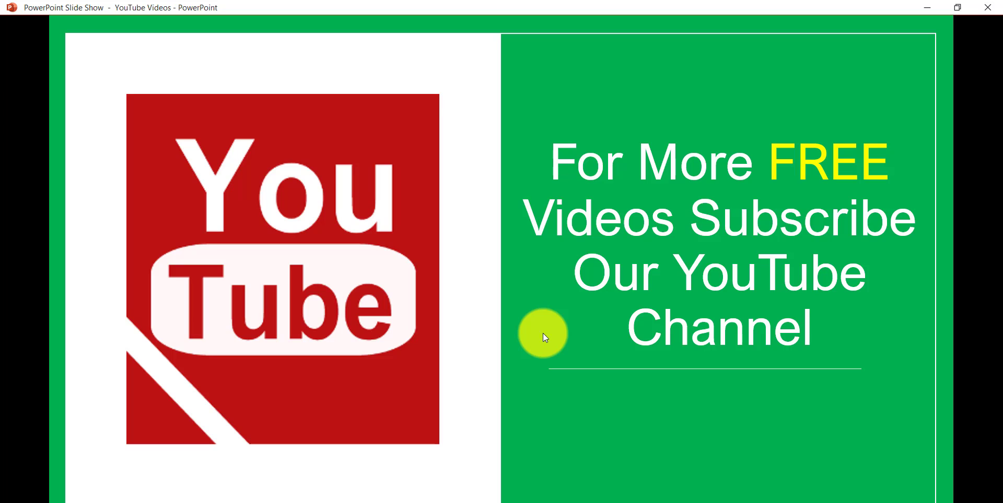